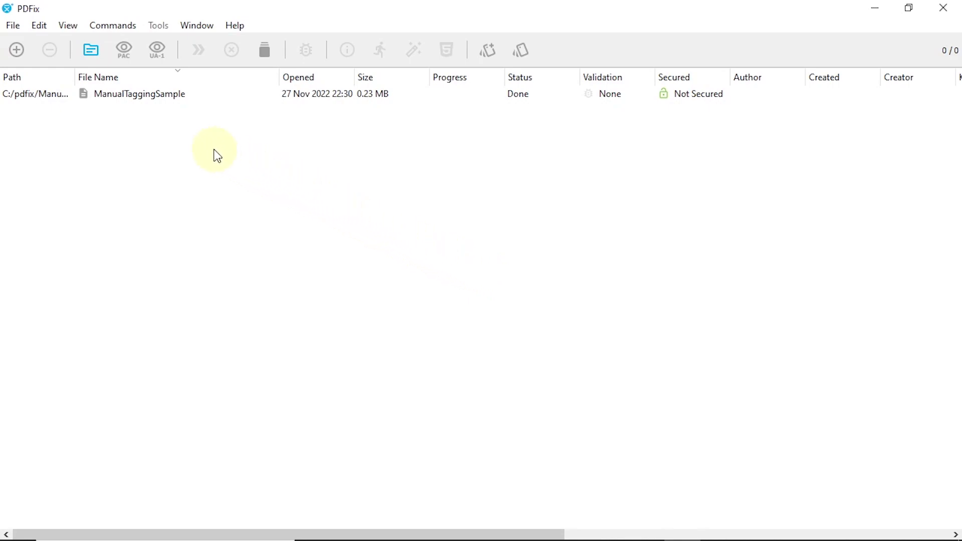
Open the ManualTaggingSample document and display its tag structure.
{"action": "left_click", "coordinate": [99, 102]}
{"action": "double_click", "coordinate": [98, 97]}
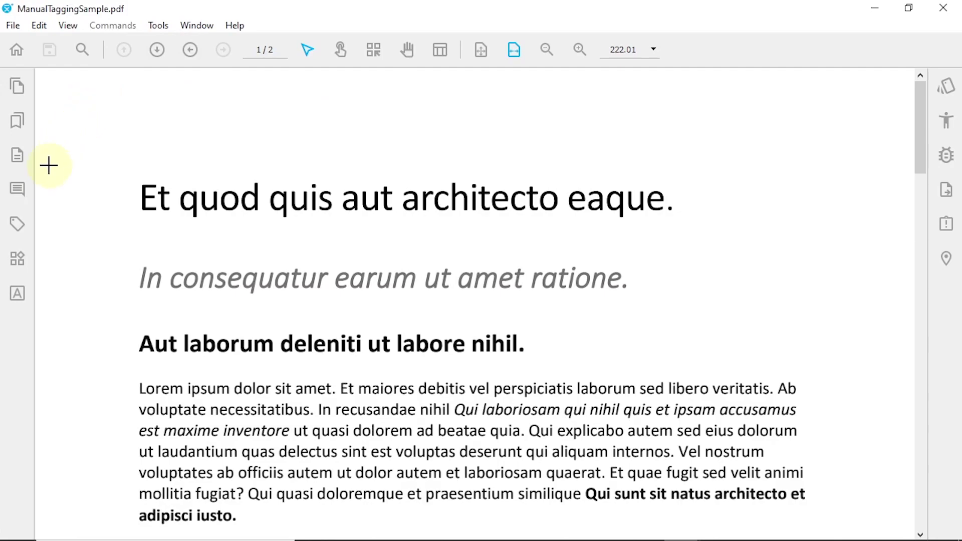
{"action": "left_click", "coordinate": [17, 223]}
{"action": "left_click", "coordinate": [74, 146]}
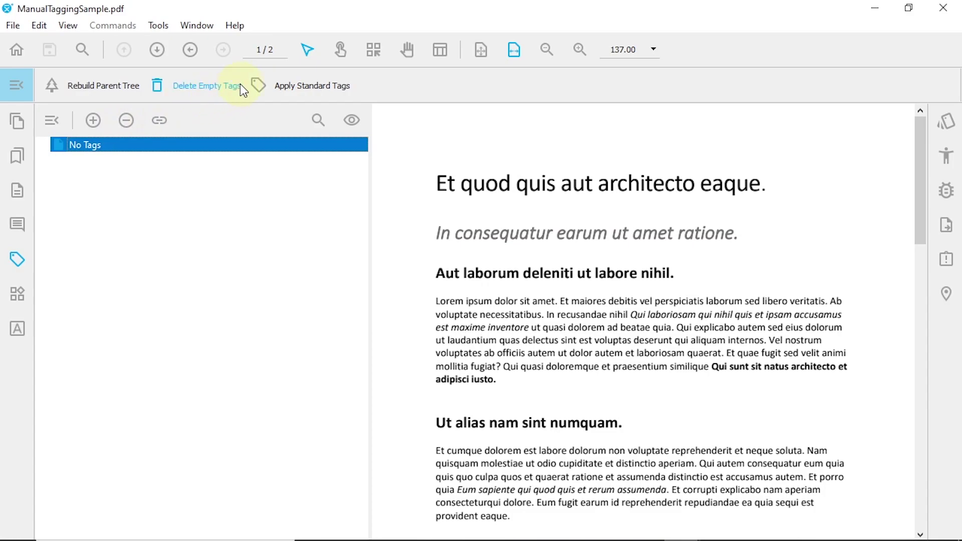
Using the object selection tool, tag the title "Et quod quis aut architecto eaque" as H1.
{"action": "left_click", "coordinate": [340, 50]}
{"action": "left_click", "coordinate": [341, 50]}
{"action": "left_click", "coordinate": [480, 182]}
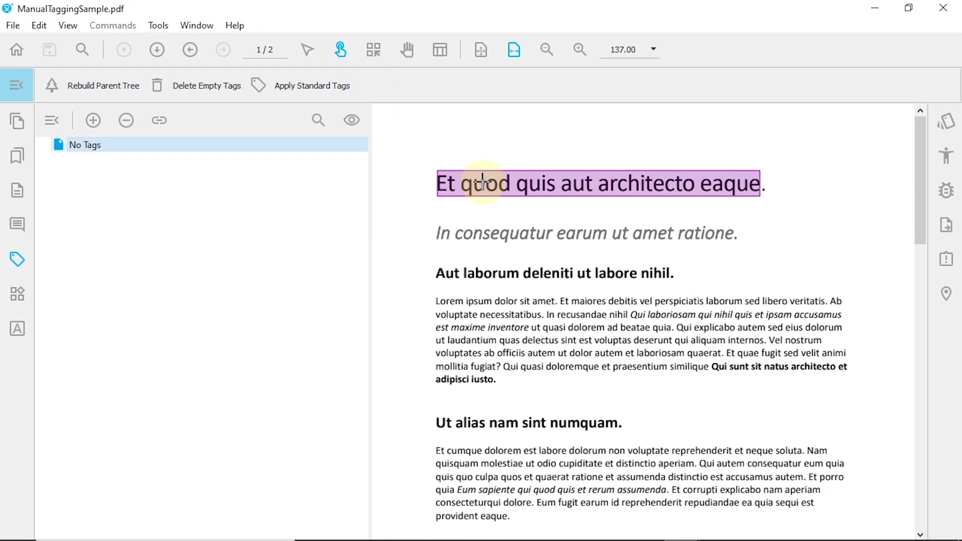
{"action": "right_click", "coordinate": [483, 182]}
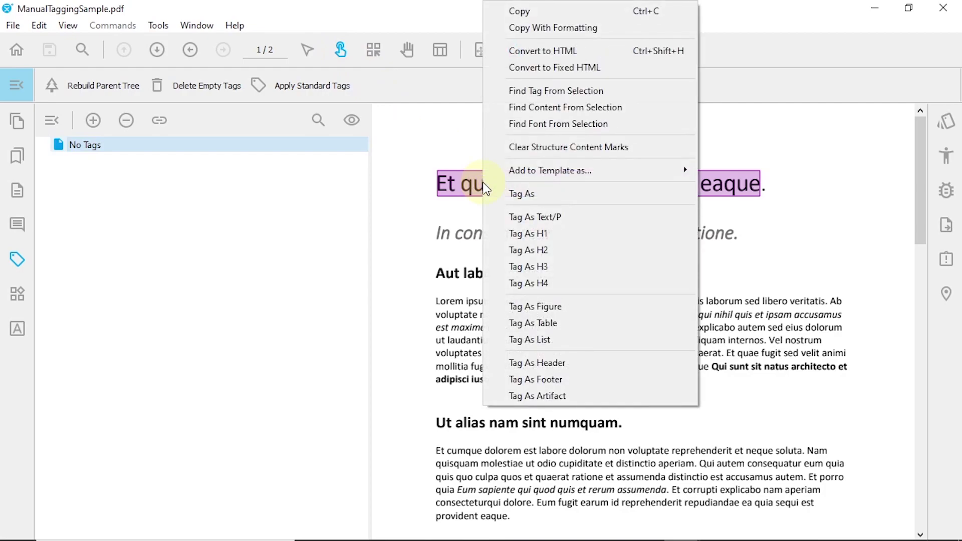
{"action": "left_click", "coordinate": [521, 233]}
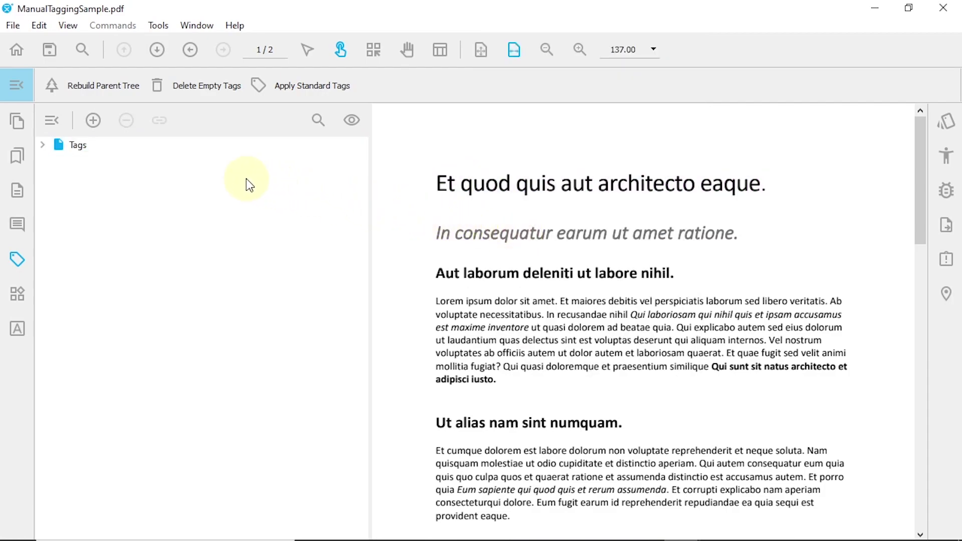
Expand the tag tree and select the H1 tag to check which page content it covers.
{"action": "left_click", "coordinate": [76, 146]}
{"action": "left_click", "coordinate": [43, 144]}
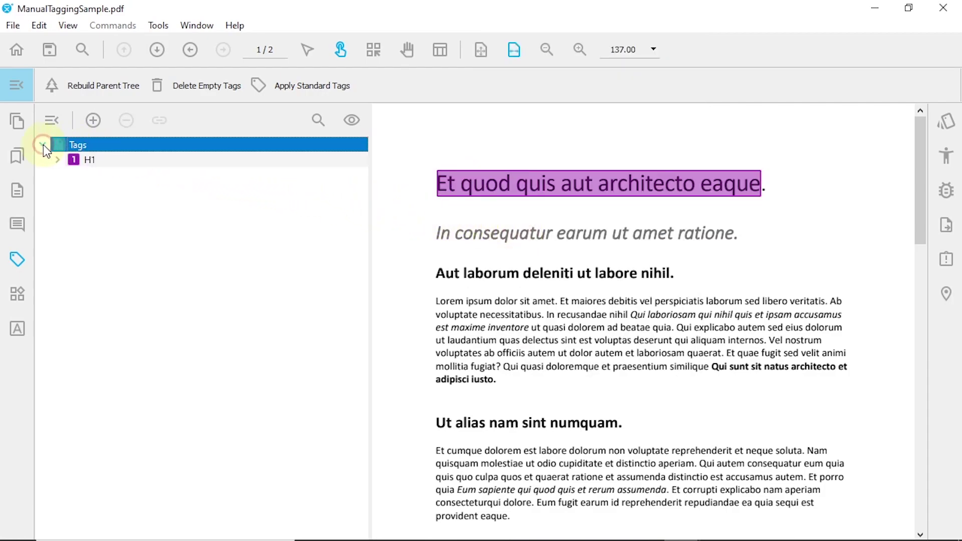
{"action": "left_click", "coordinate": [89, 159]}
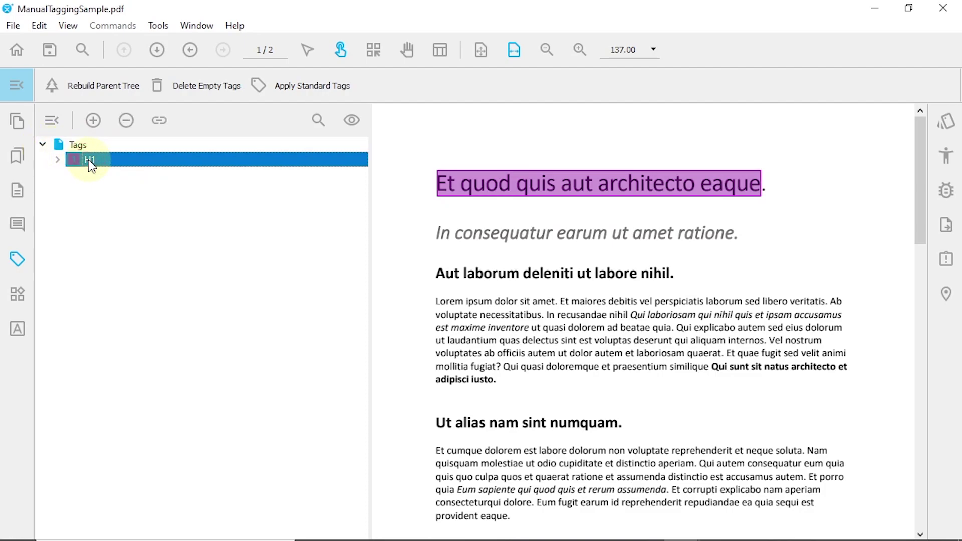
Tag the subtitle "In consequatur earum ut amet ratione." as H2 and the heading "Aut laborum deleniti ut labore nihil." as H3.
{"action": "right_click", "coordinate": [476, 238]}
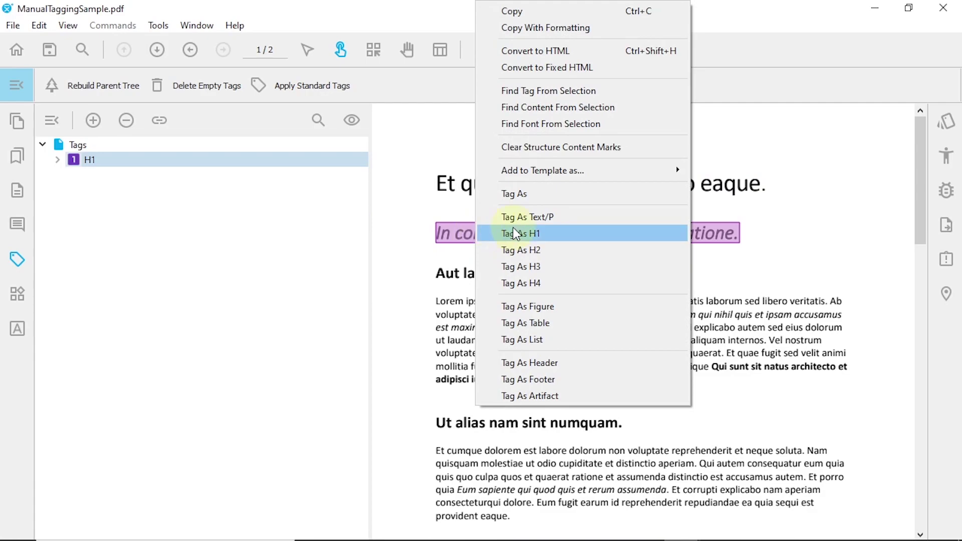
{"action": "left_click", "coordinate": [514, 250]}
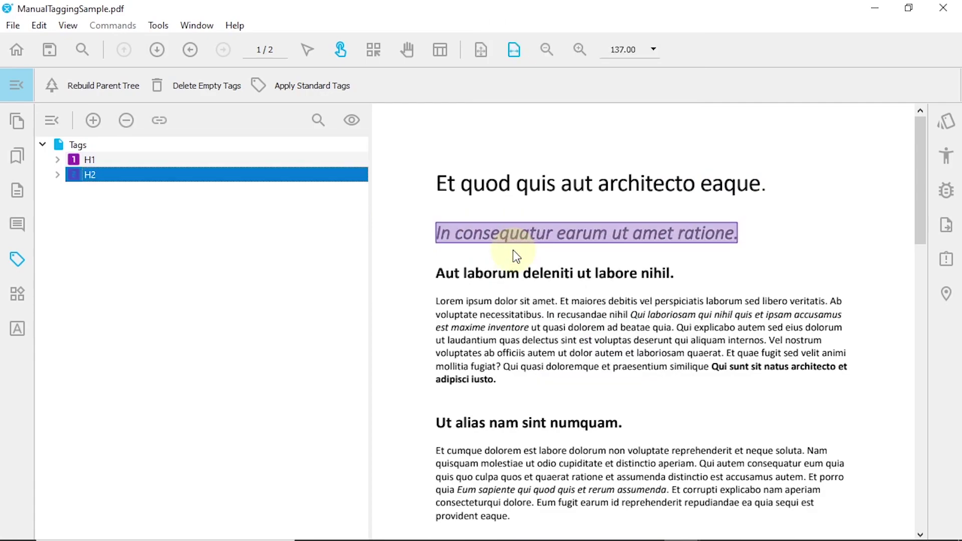
{"action": "right_click", "coordinate": [475, 275]}
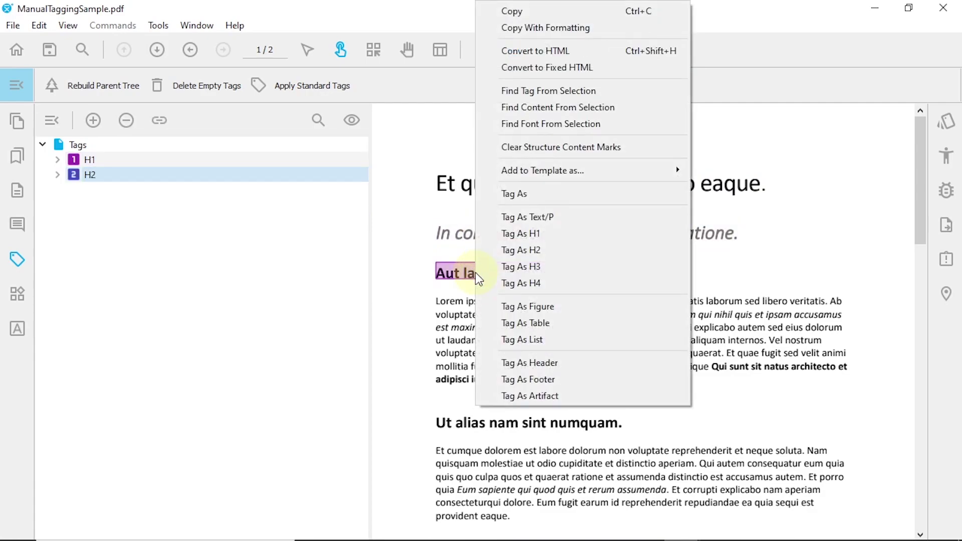
{"action": "left_click", "coordinate": [515, 267]}
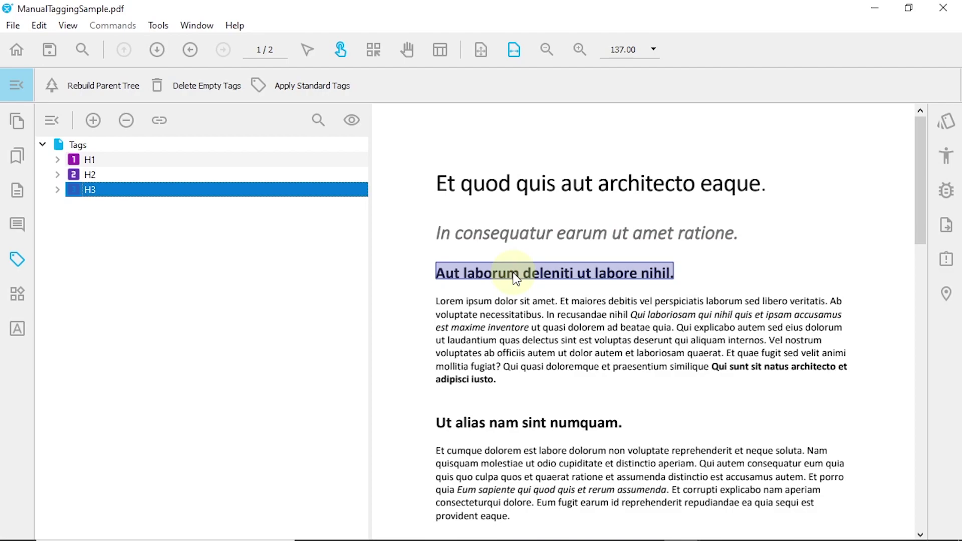
Select the whole paragraph starting "Lorem ipsum dolor sit amet" and tag it as Text/P.
{"action": "left_click", "coordinate": [475, 301]}
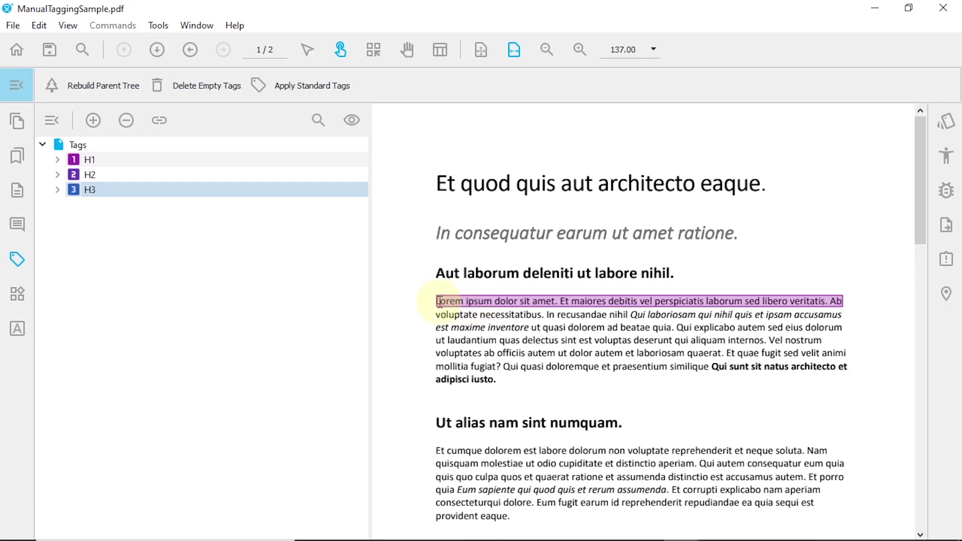
{"action": "left_click_drag", "start_coordinate": [437, 301], "coordinate": [859, 356]}
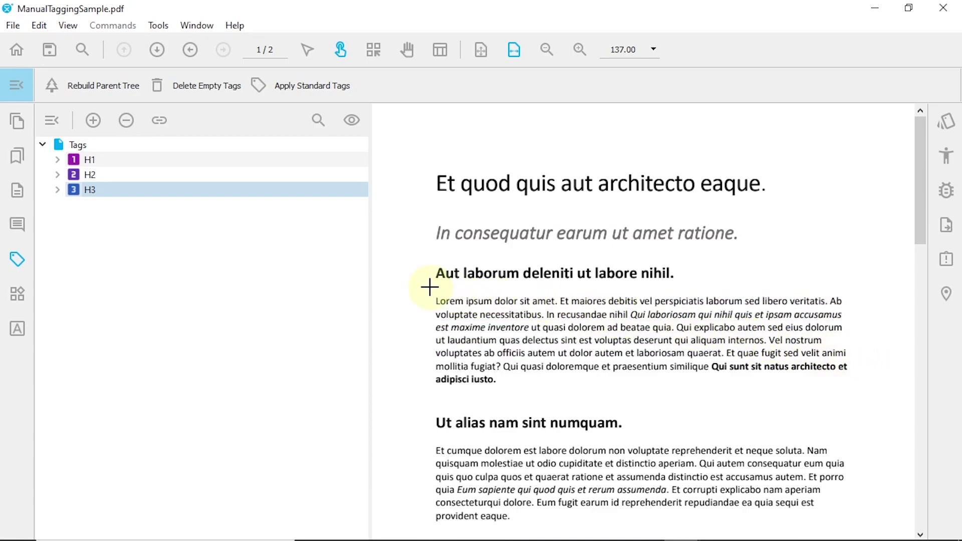
{"action": "left_click_drag", "start_coordinate": [430, 287], "coordinate": [872, 392]}
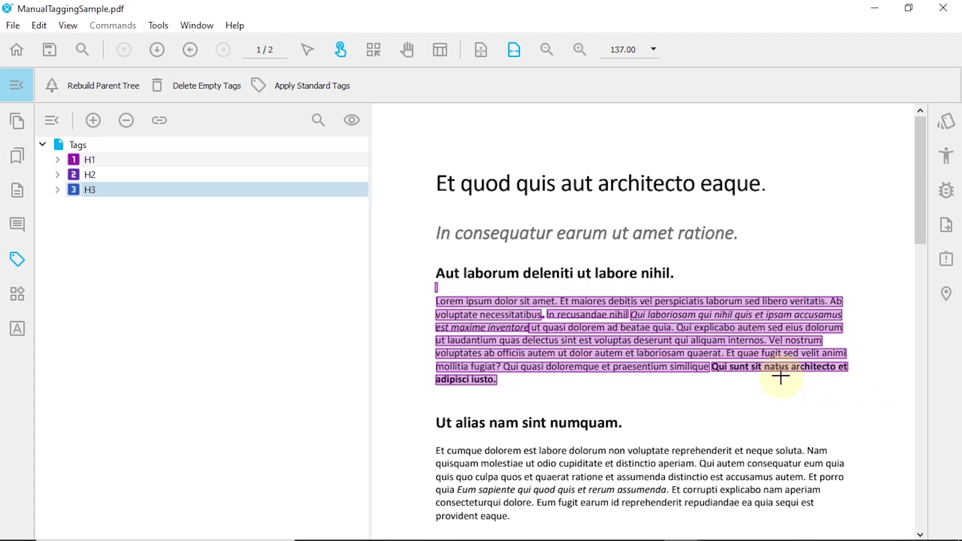
{"action": "right_click", "coordinate": [644, 353]}
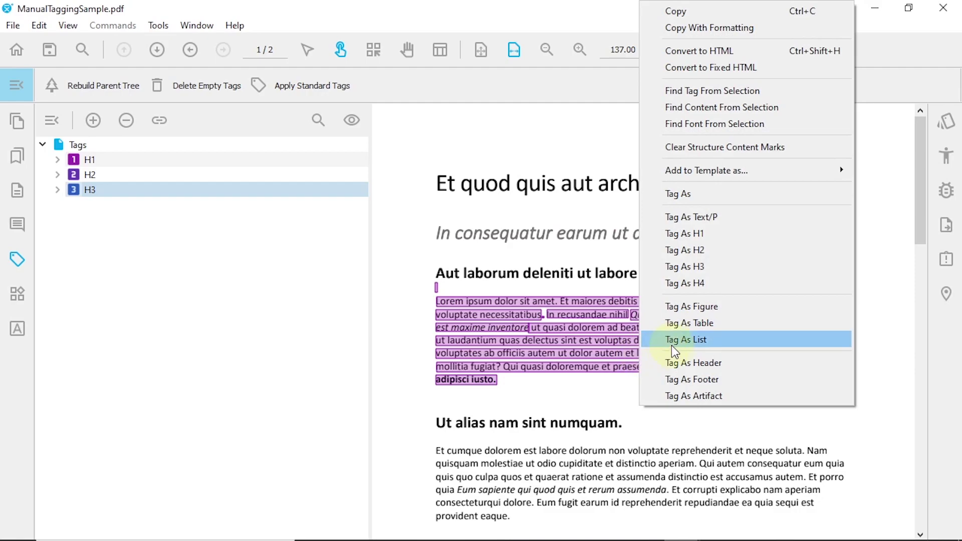
{"action": "left_click", "coordinate": [674, 219]}
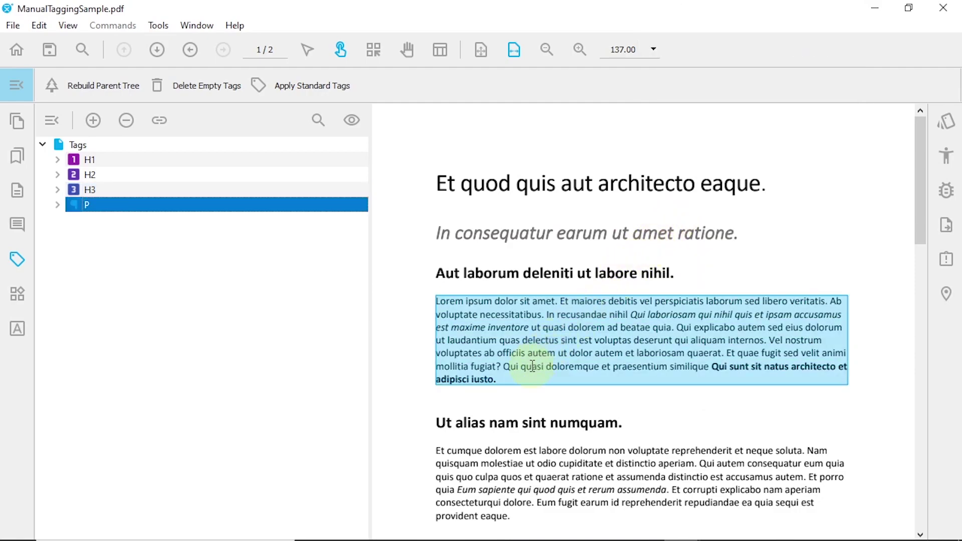
Tag the heading "Ut alias nam sint numquam." as H3.
{"action": "left_click", "coordinate": [473, 423]}
{"action": "right_click", "coordinate": [477, 427]}
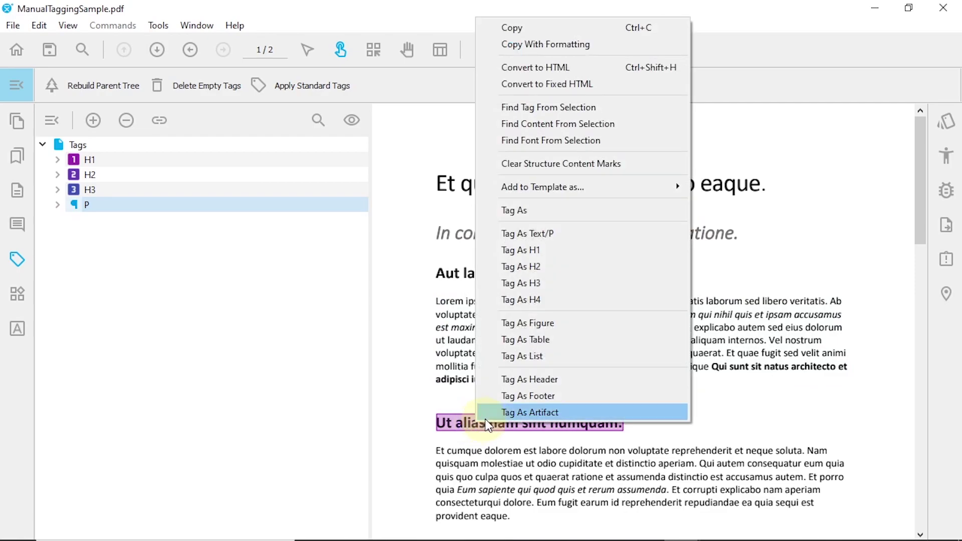
{"action": "left_click", "coordinate": [513, 283]}
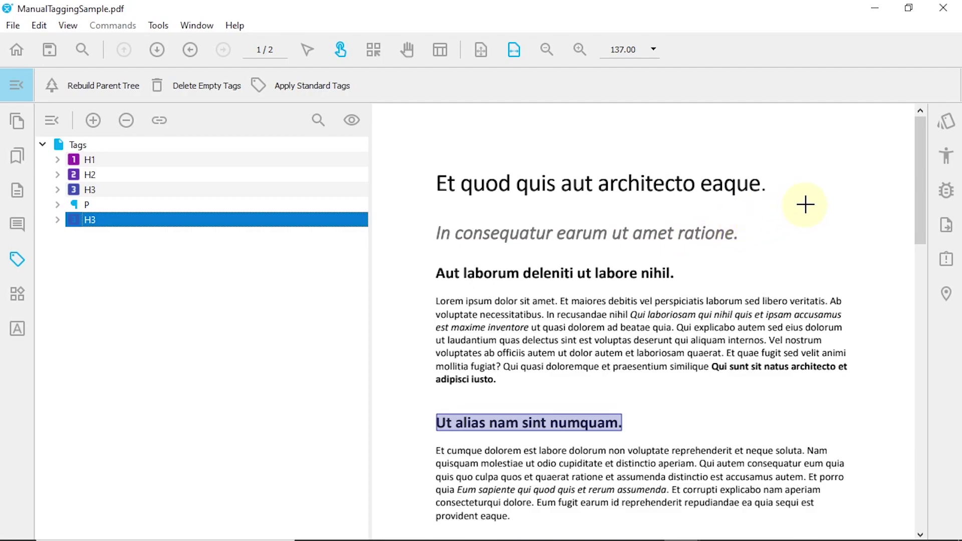
Select the whole paragraph starting "Et cumque dolorem est labore" and tag it as Text/P.
{"action": "left_click_drag", "start_coordinate": [919, 175], "coordinate": [921, 256]}
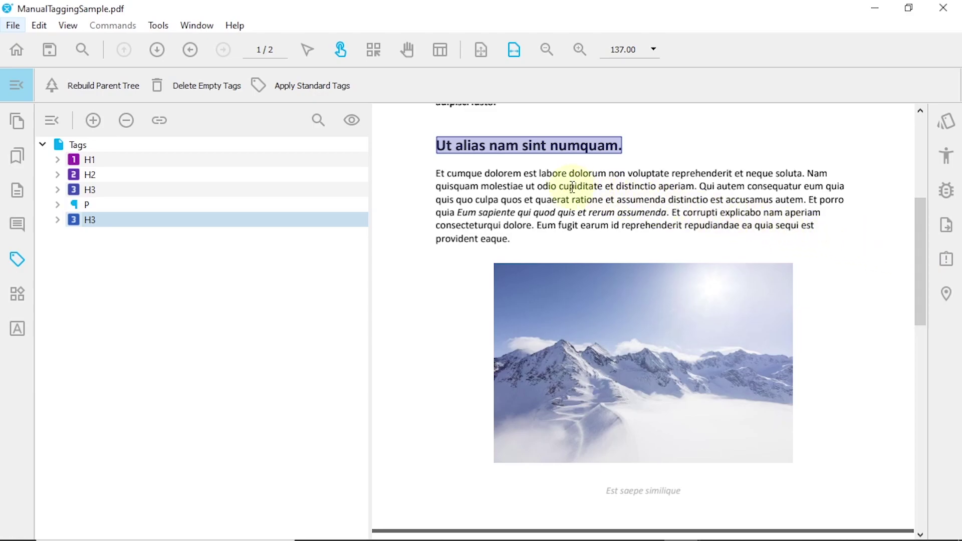
{"action": "left_click_drag", "start_coordinate": [430, 159], "coordinate": [839, 259]}
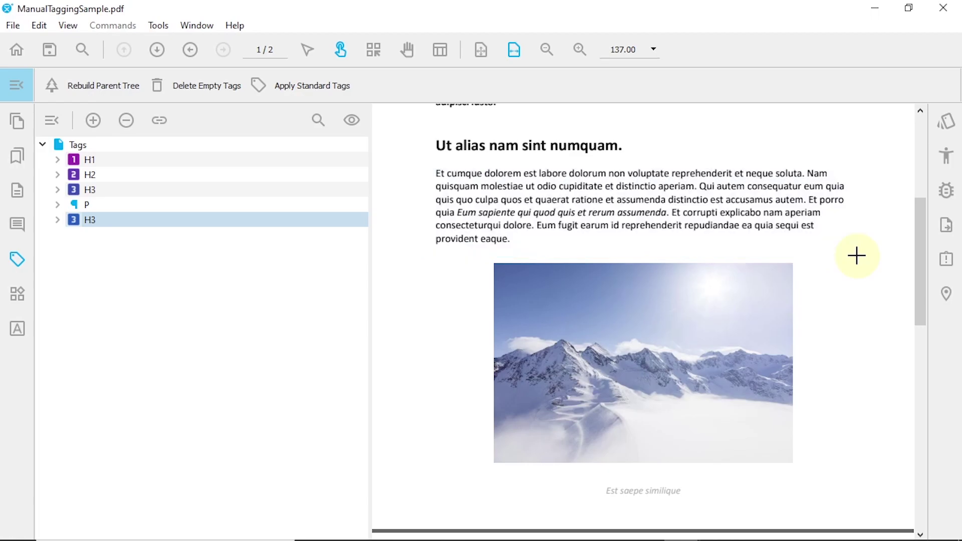
{"action": "right_click", "coordinate": [634, 225]}
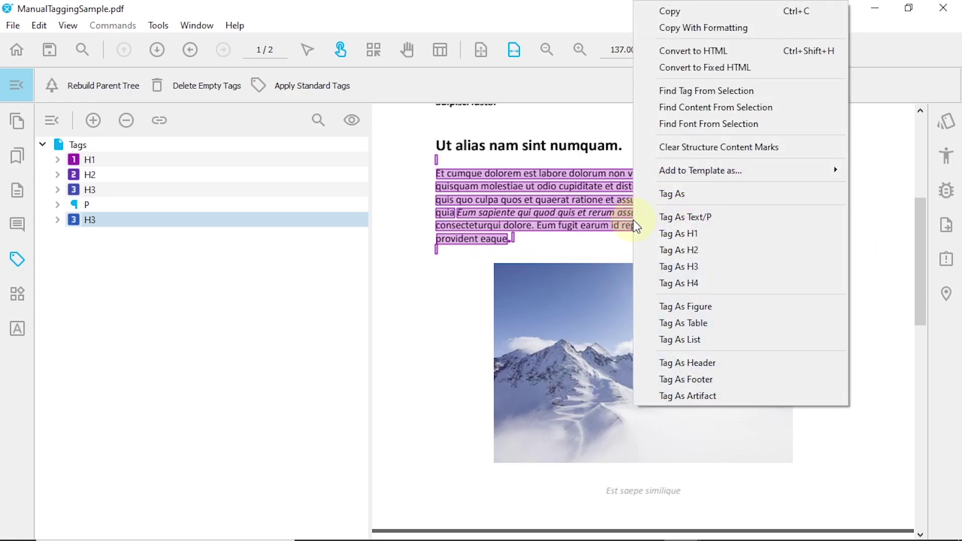
{"action": "left_click", "coordinate": [681, 216]}
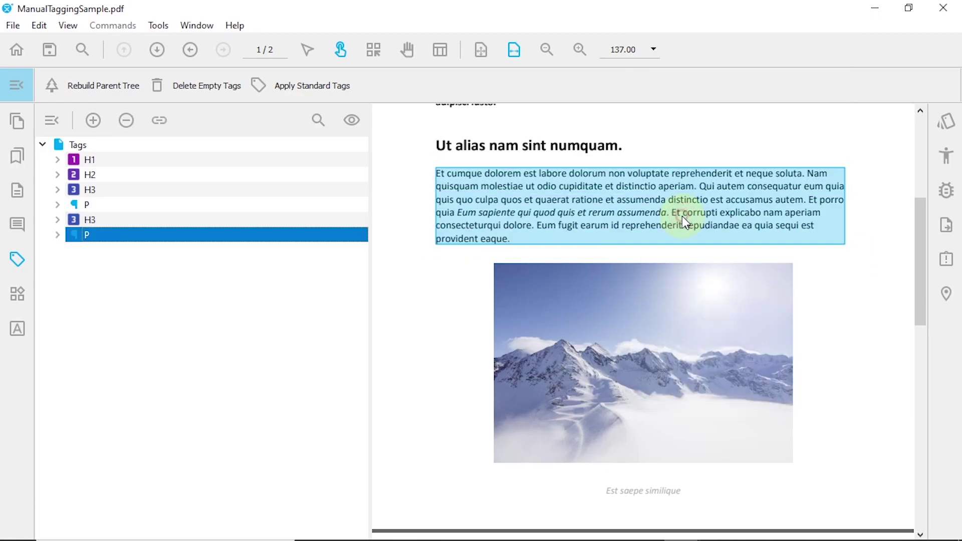
Tag the mountain image on the first page as Figure.
{"action": "scroll", "coordinate": [642, 313], "scroll_direction": "down", "scroll_amount": 1}
{"action": "left_click", "coordinate": [643, 314]}
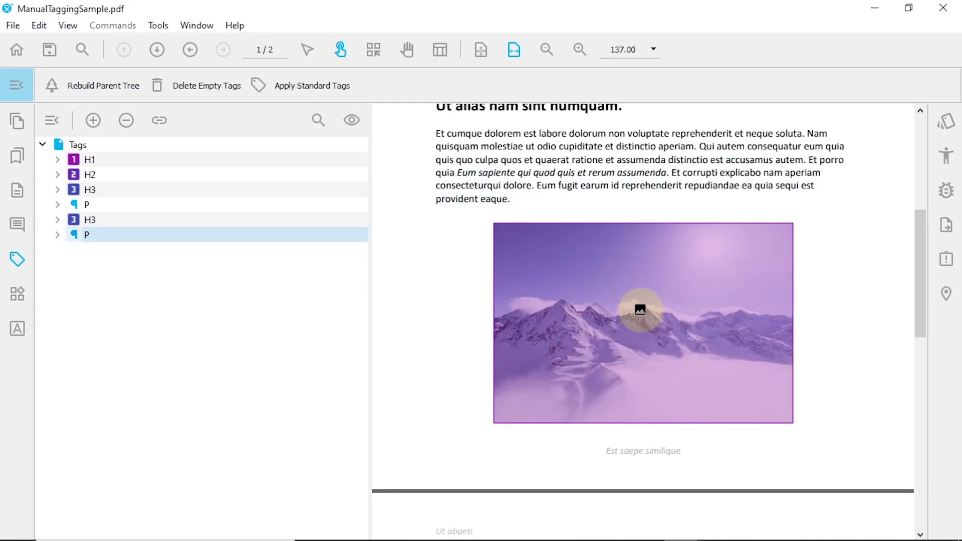
{"action": "right_click", "coordinate": [640, 311]}
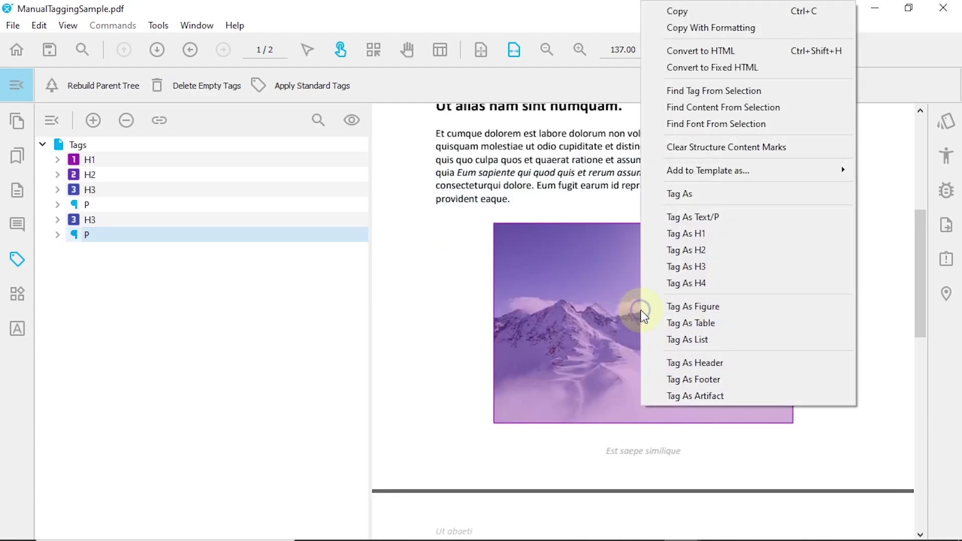
{"action": "left_click", "coordinate": [686, 310]}
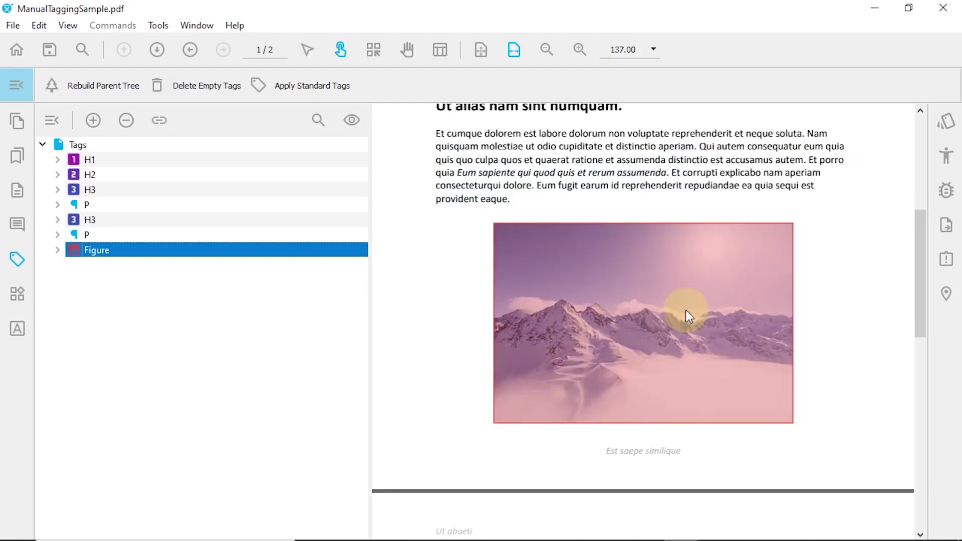
Tag the text "Est saepe similique" at the end of the first page as Footer.
{"action": "left_click", "coordinate": [641, 442]}
{"action": "scroll", "coordinate": [638, 451], "scroll_direction": "down", "scroll_amount": 3}
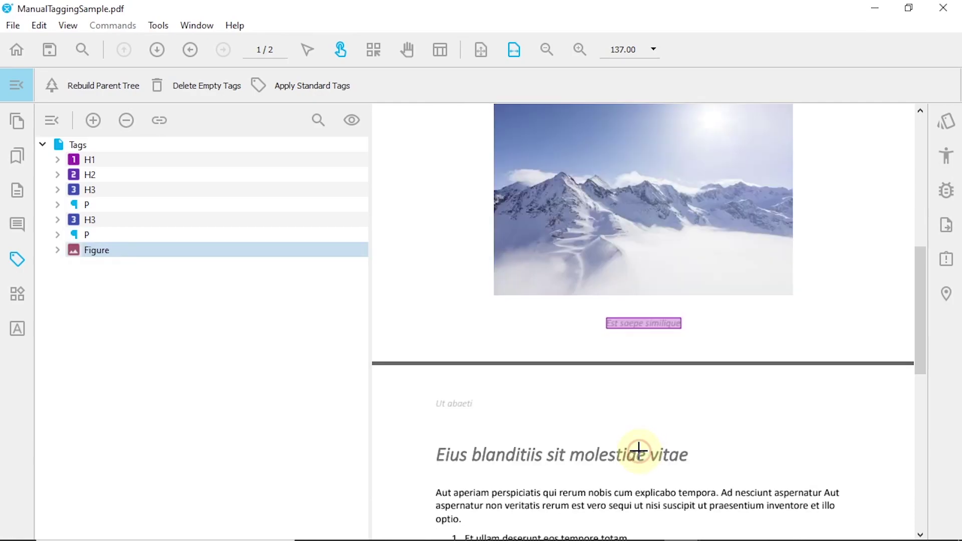
{"action": "right_click", "coordinate": [640, 330]}
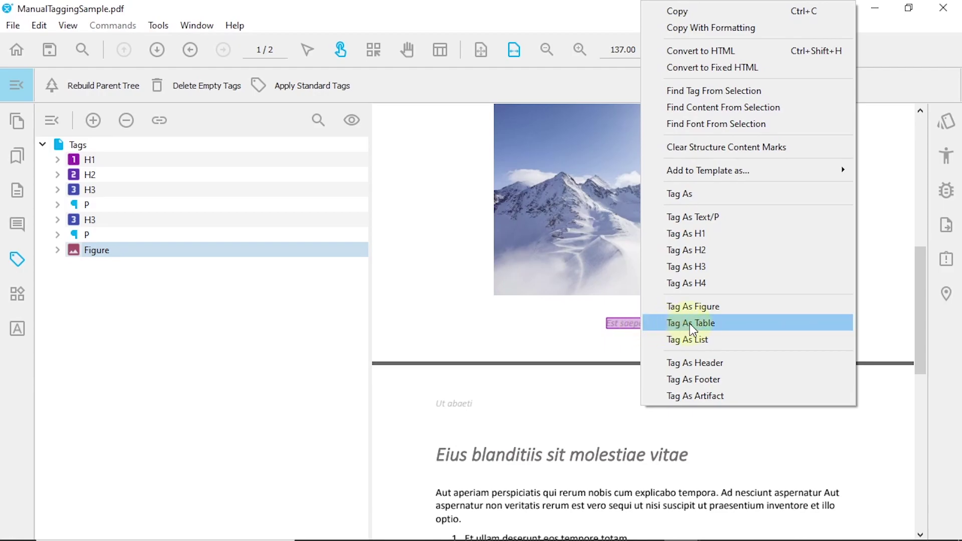
{"action": "left_click", "coordinate": [689, 379]}
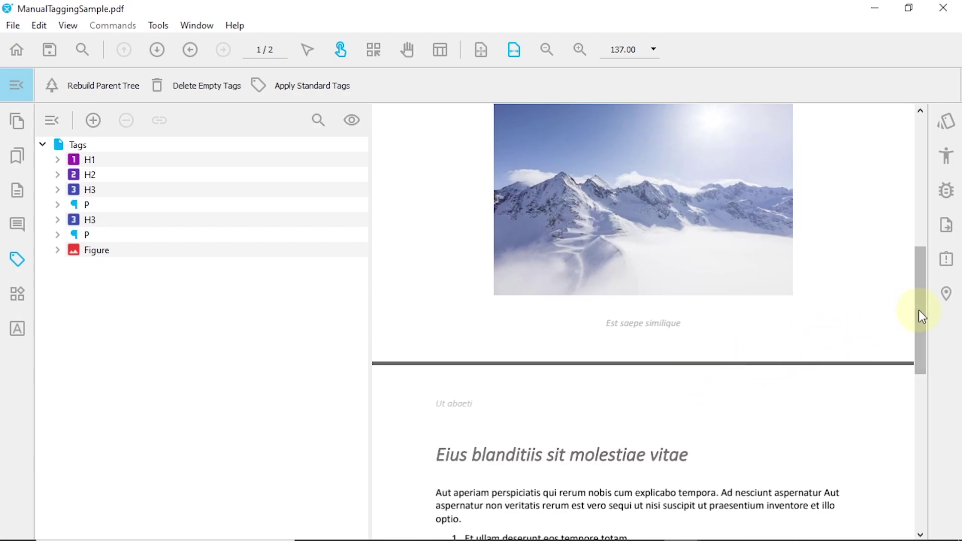
On page 2, tag "Ut abaeti" as Header and the heading "Eius blanditiis sit molestiae vitae" as H2.
{"action": "left_click_drag", "start_coordinate": [918, 309], "coordinate": [920, 387]}
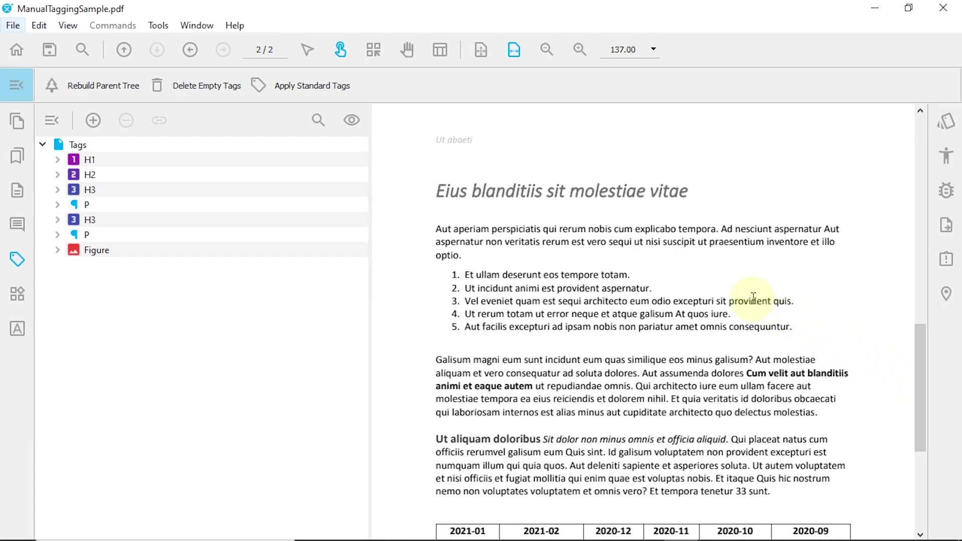
{"action": "right_click", "coordinate": [453, 142]}
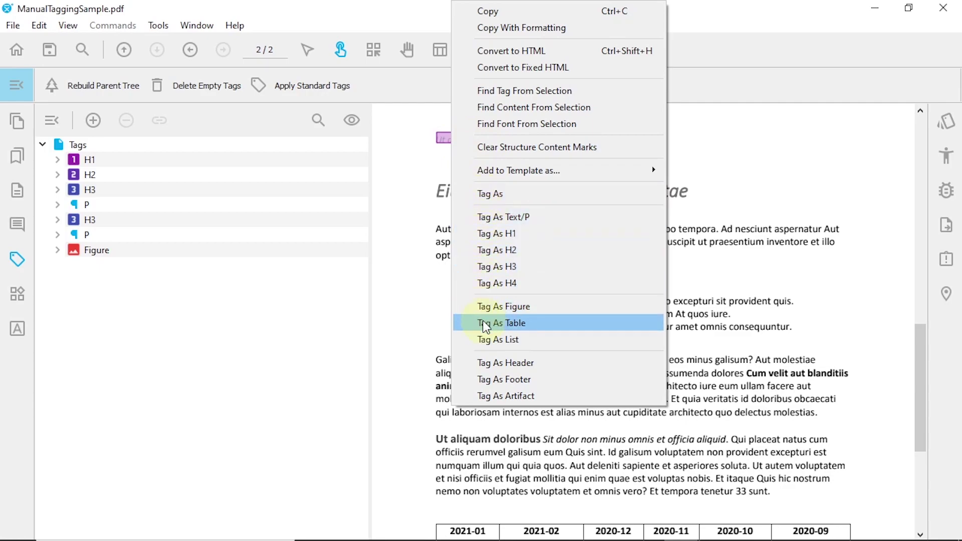
{"action": "left_click", "coordinate": [485, 363]}
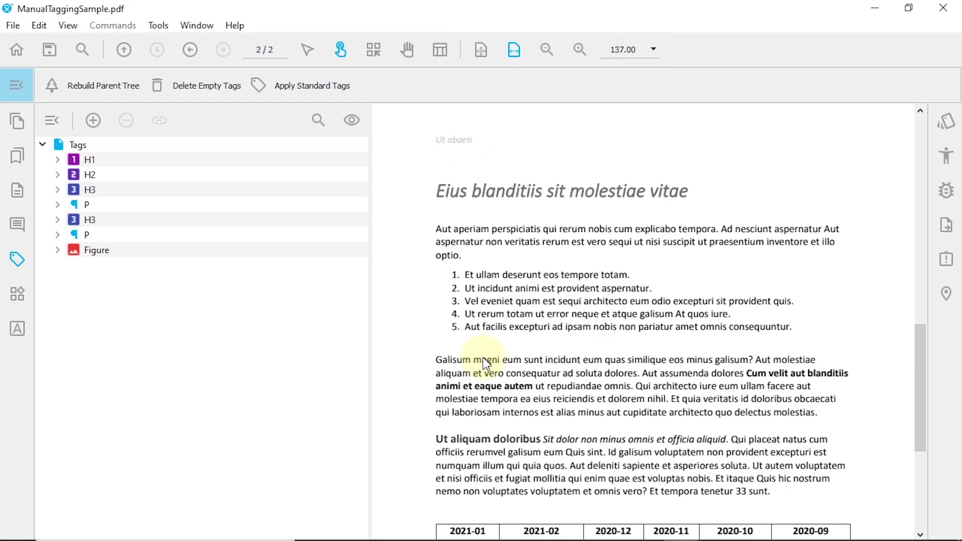
{"action": "right_click", "coordinate": [478, 196]}
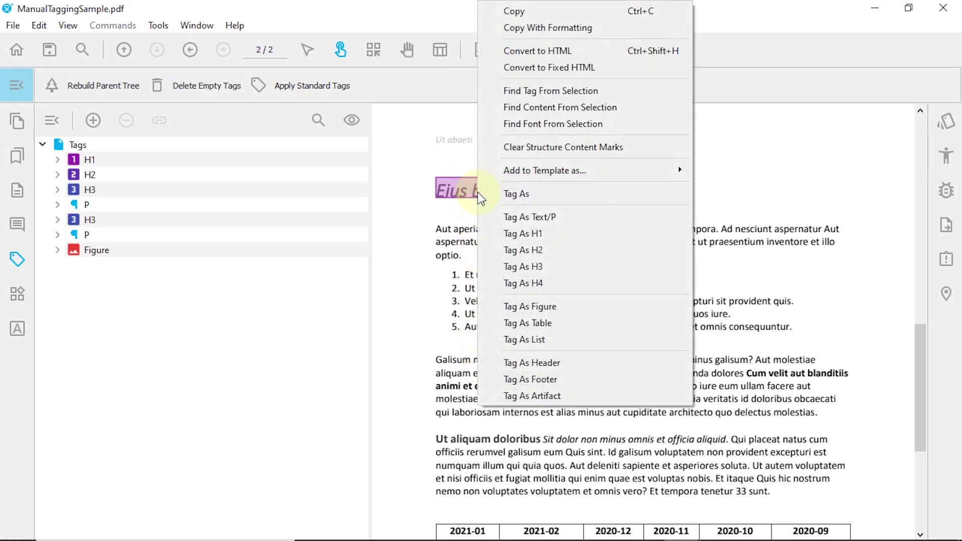
{"action": "left_click", "coordinate": [515, 250]}
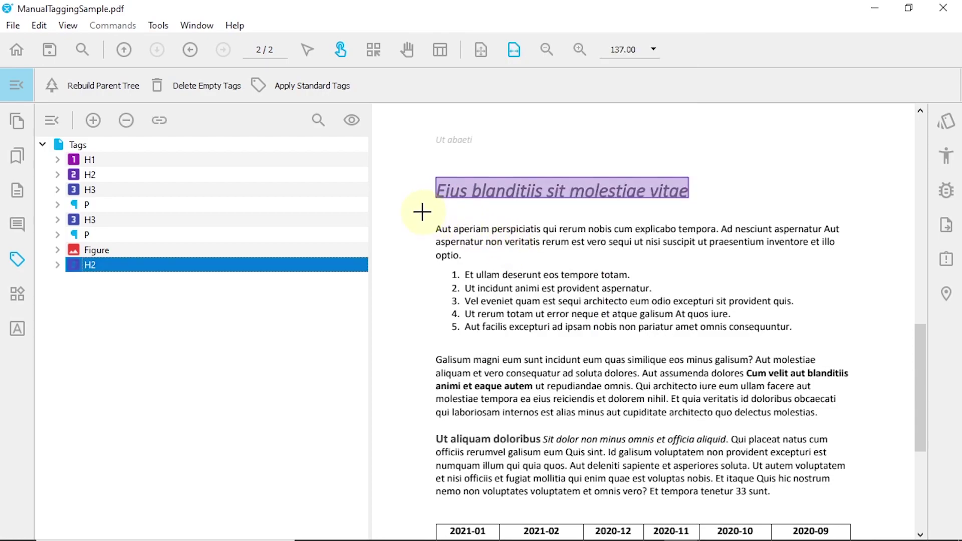
Tag the paragraph starting "Aut aperiam perspiciatis" on page 2 as Text/P.
{"action": "left_click_drag", "start_coordinate": [422, 212], "coordinate": [853, 262]}
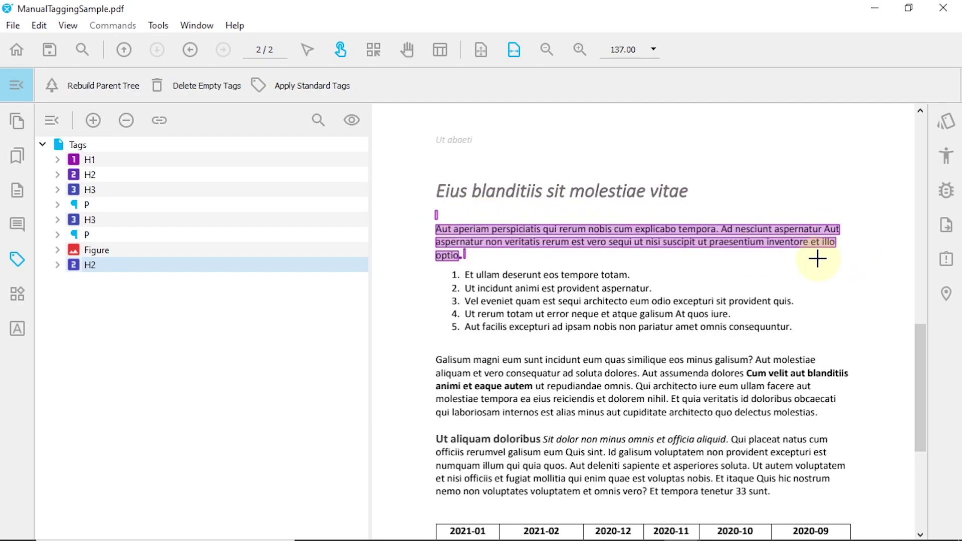
{"action": "right_click", "coordinate": [619, 241]}
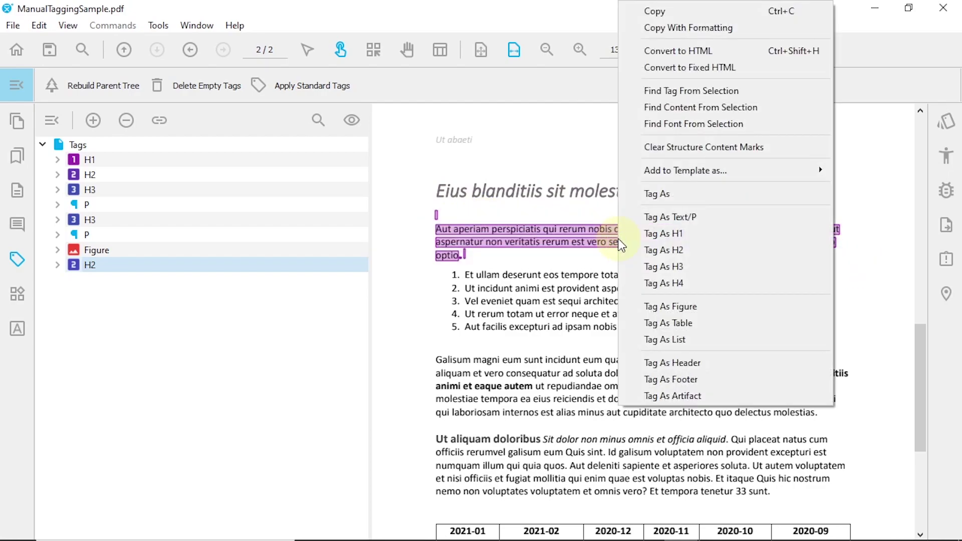
{"action": "left_click", "coordinate": [668, 216]}
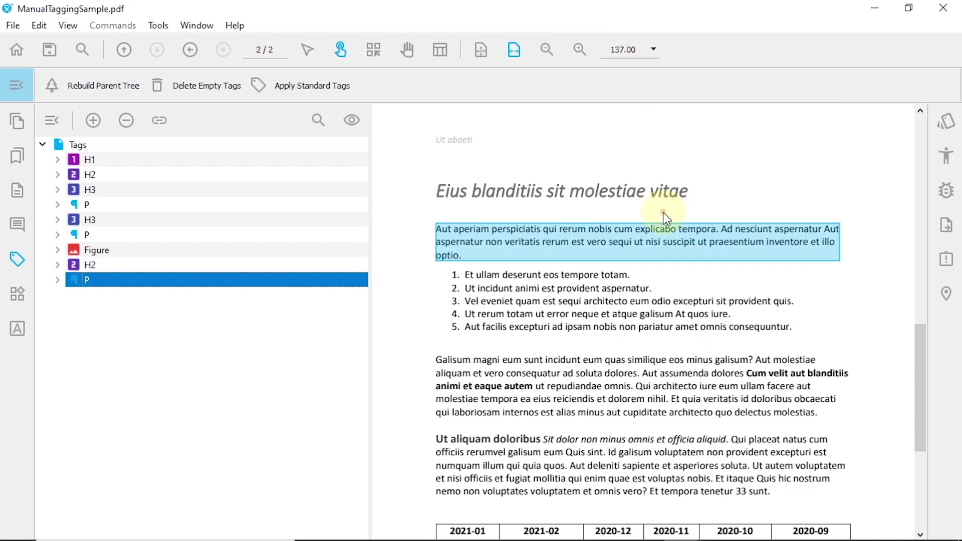
Tag all five items of the numbered list starting "Et ullam deserunt" as one List.
{"action": "left_click_drag", "start_coordinate": [437, 265], "coordinate": [849, 353]}
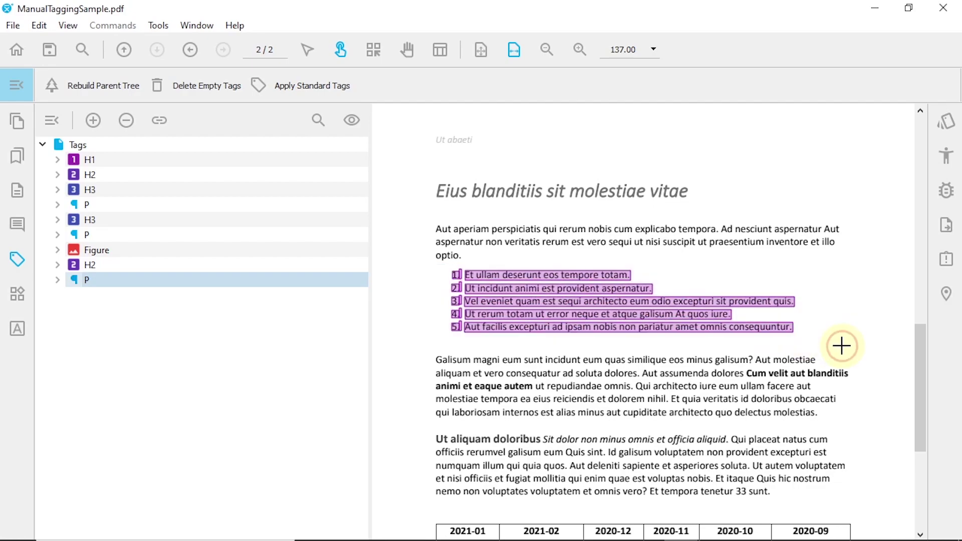
{"action": "right_click", "coordinate": [608, 314]}
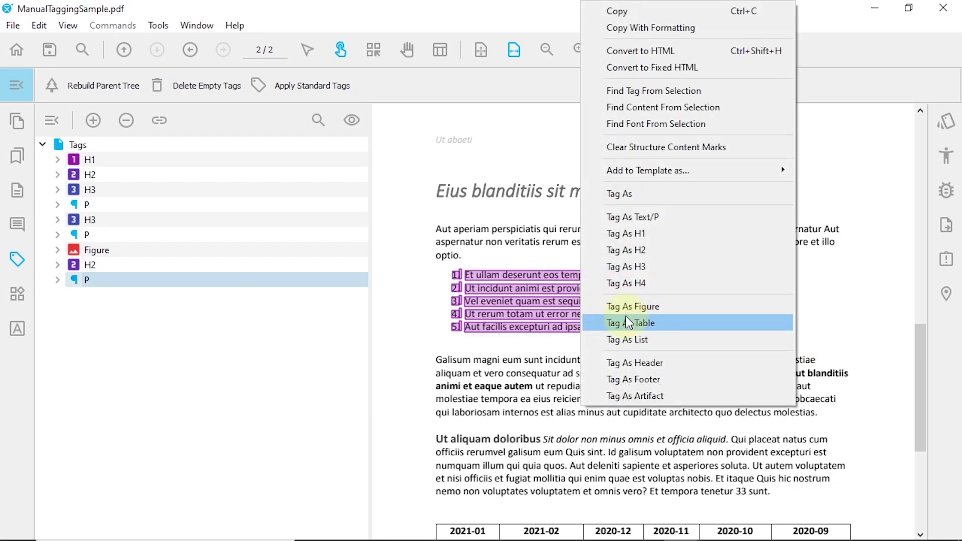
{"action": "left_click", "coordinate": [628, 340]}
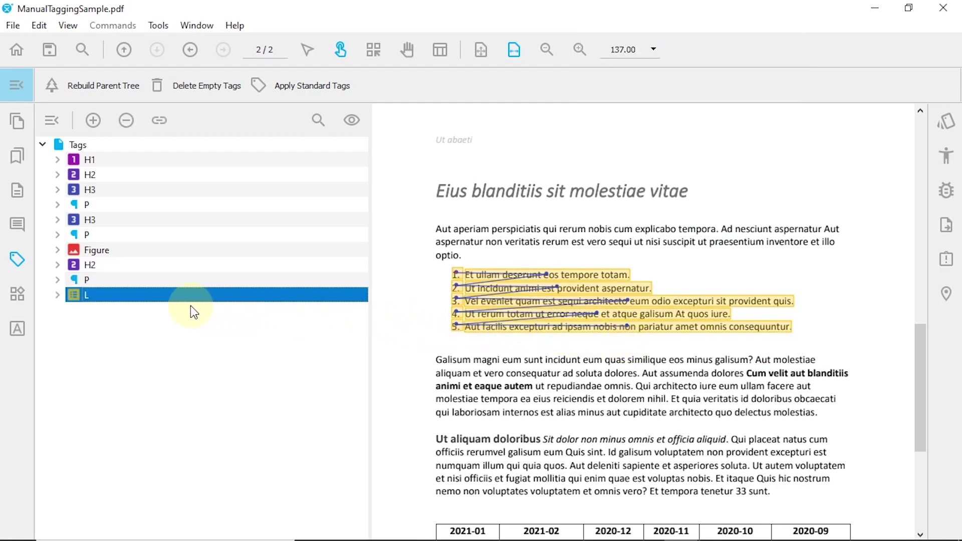
Inspect the list tag's structure, checking its first three items and the label and body of the third one.
{"action": "left_click", "coordinate": [58, 294]}
{"action": "left_click", "coordinate": [95, 311]}
{"action": "left_click", "coordinate": [100, 325]}
{"action": "left_click", "coordinate": [102, 340]}
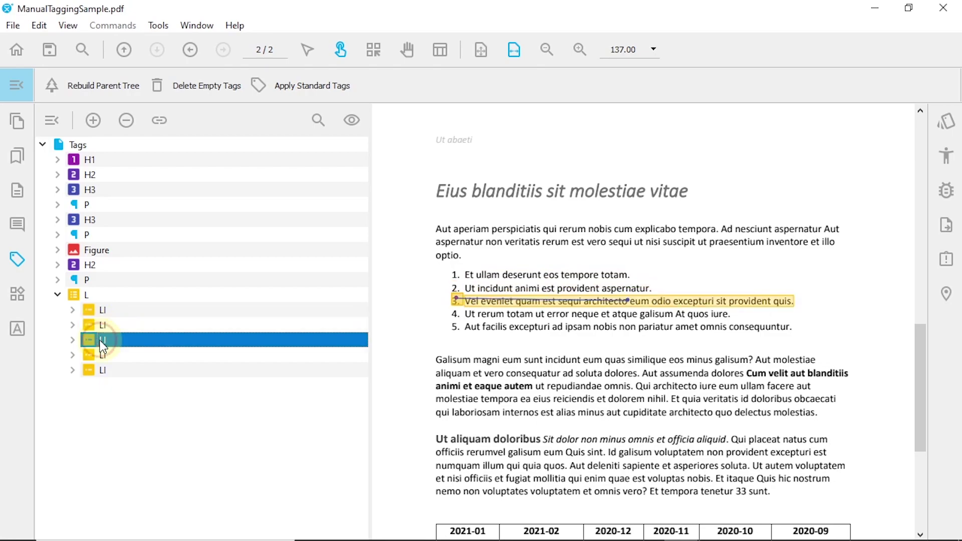
{"action": "left_click", "coordinate": [72, 339]}
{"action": "left_click", "coordinate": [104, 353]}
{"action": "left_click", "coordinate": [111, 371]}
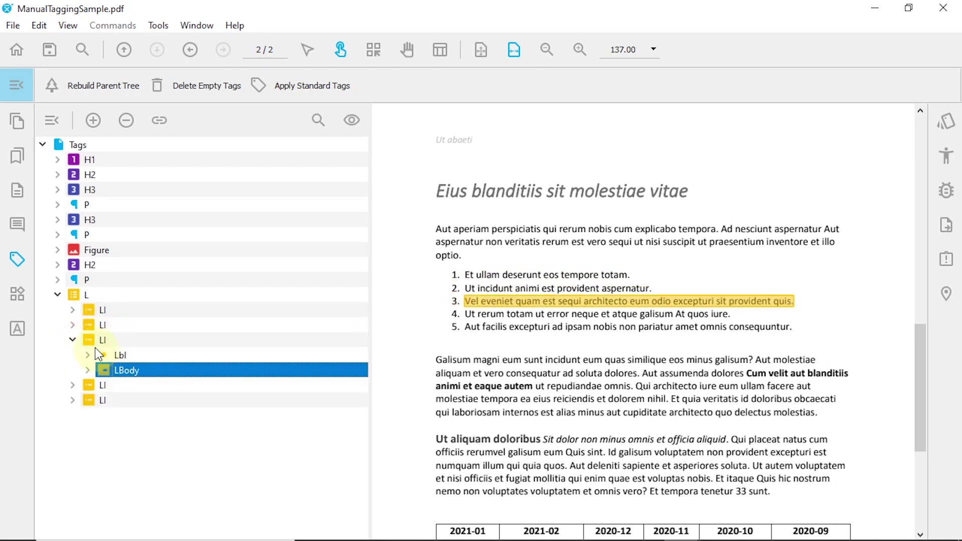
{"action": "left_click", "coordinate": [58, 295]}
Tag the paragraph starting "Galisum magni eum" as Text/P and move its tag below the L tag in the tag tree.
{"action": "left_click", "coordinate": [83, 265]}
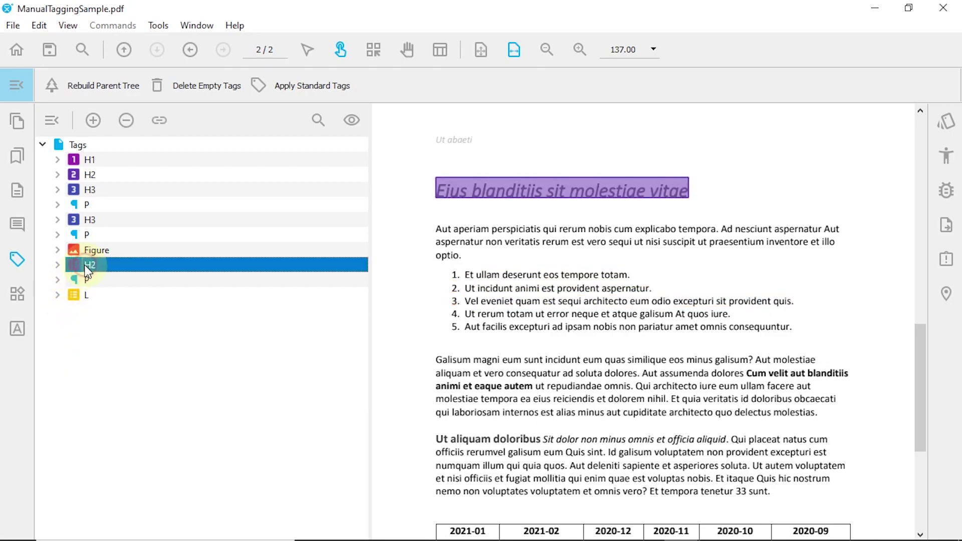
{"action": "left_click_drag", "start_coordinate": [429, 350], "coordinate": [843, 422]}
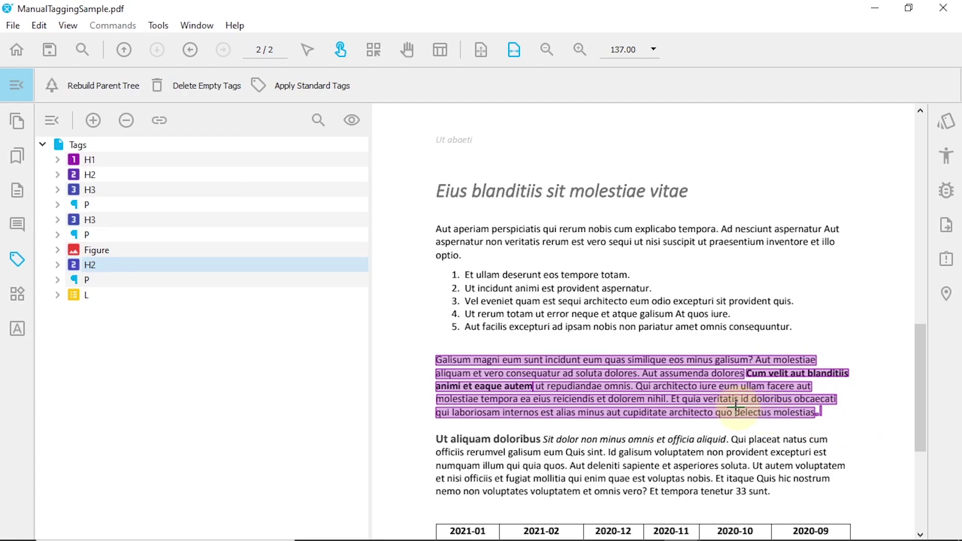
{"action": "right_click", "coordinate": [625, 392]}
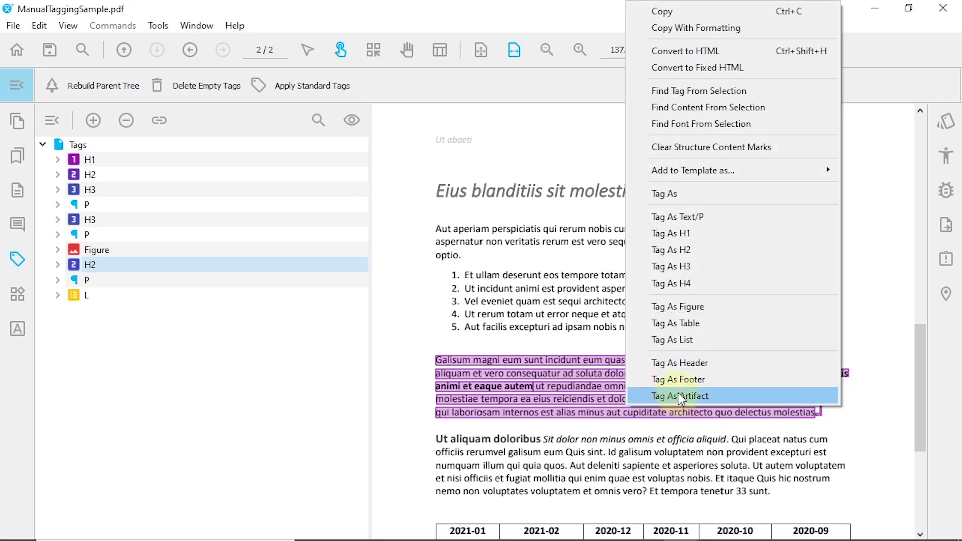
{"action": "left_click", "coordinate": [680, 220]}
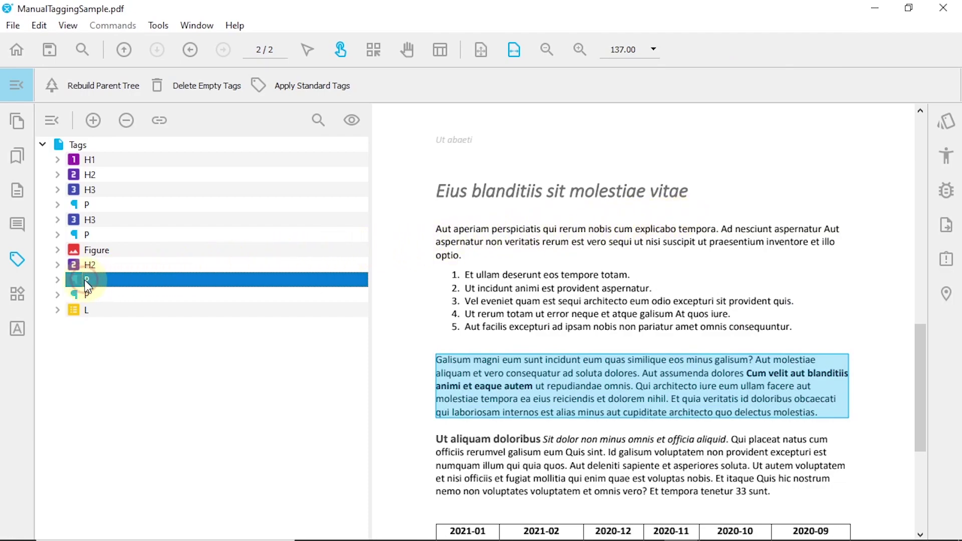
{"action": "left_click_drag", "start_coordinate": [87, 283], "coordinate": [86, 322]}
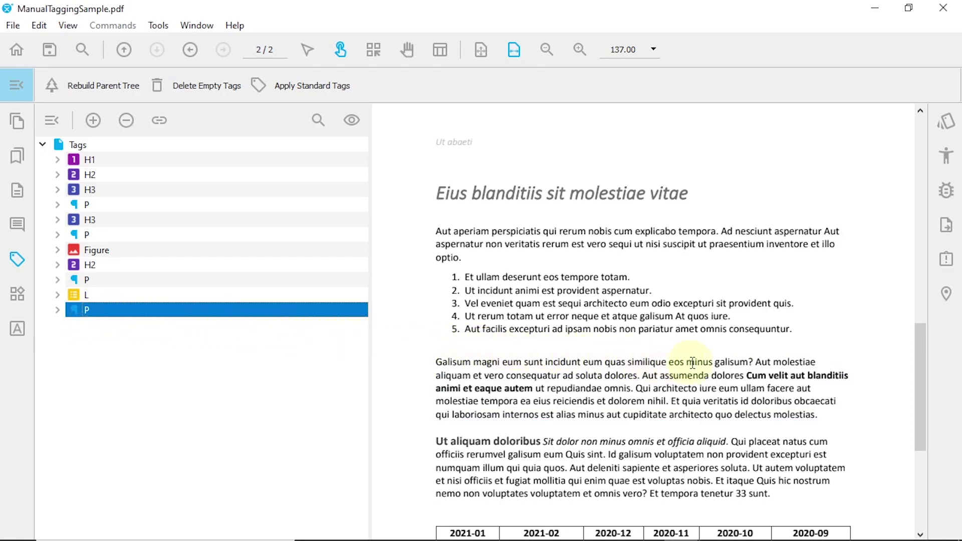
Tag only the text from "Sit dolor non minus omnis" to the paragraph's end as Text/P and check the new tag's content.
{"action": "key", "text": "alt"}
{"action": "left_click_drag", "start_coordinate": [918, 381], "coordinate": [921, 501]}
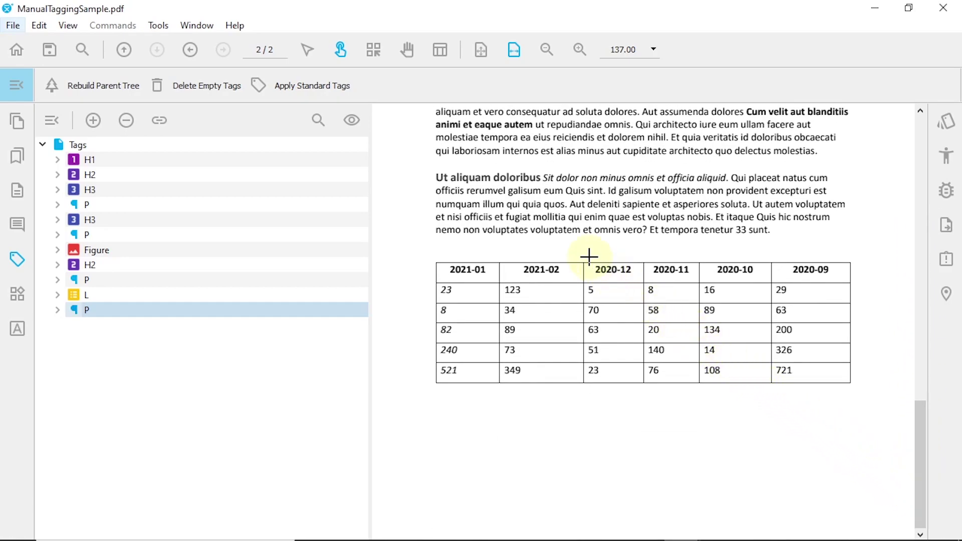
{"action": "left_click", "coordinate": [306, 51]}
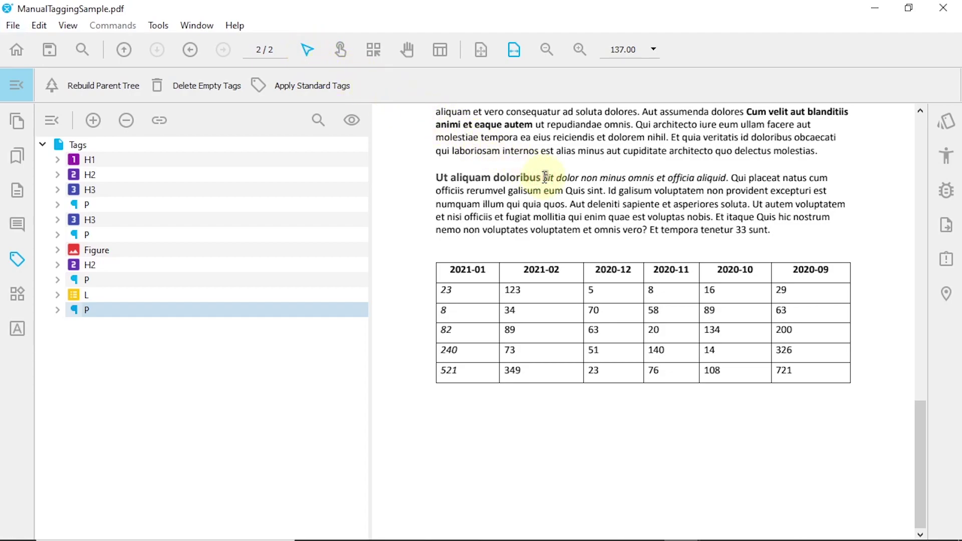
{"action": "left_click_drag", "start_coordinate": [544, 177], "coordinate": [798, 243]}
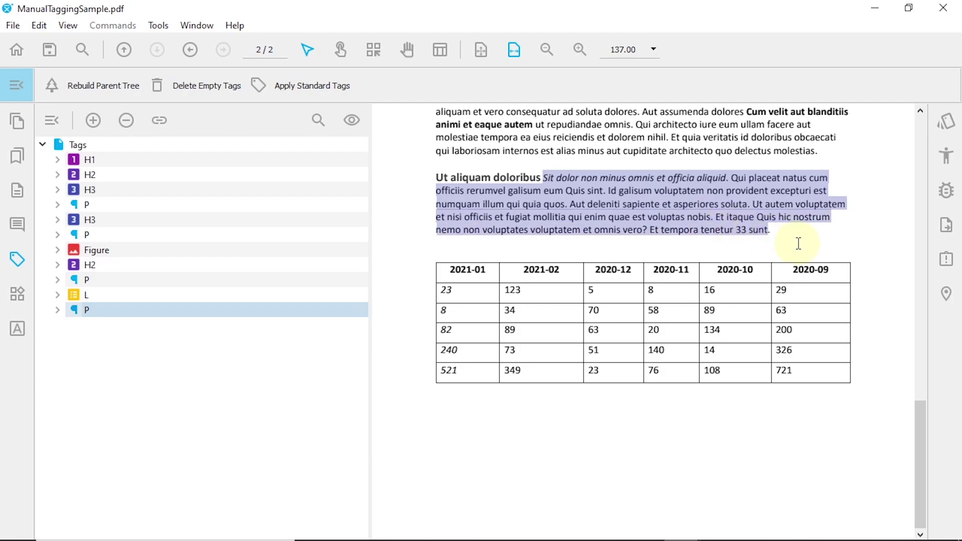
{"action": "right_click", "coordinate": [798, 243]}
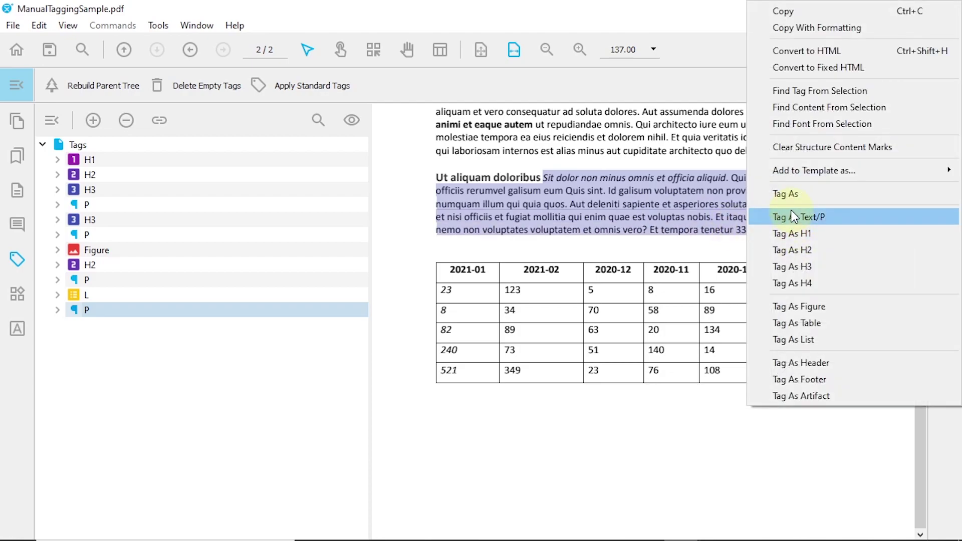
{"action": "left_click", "coordinate": [791, 212]}
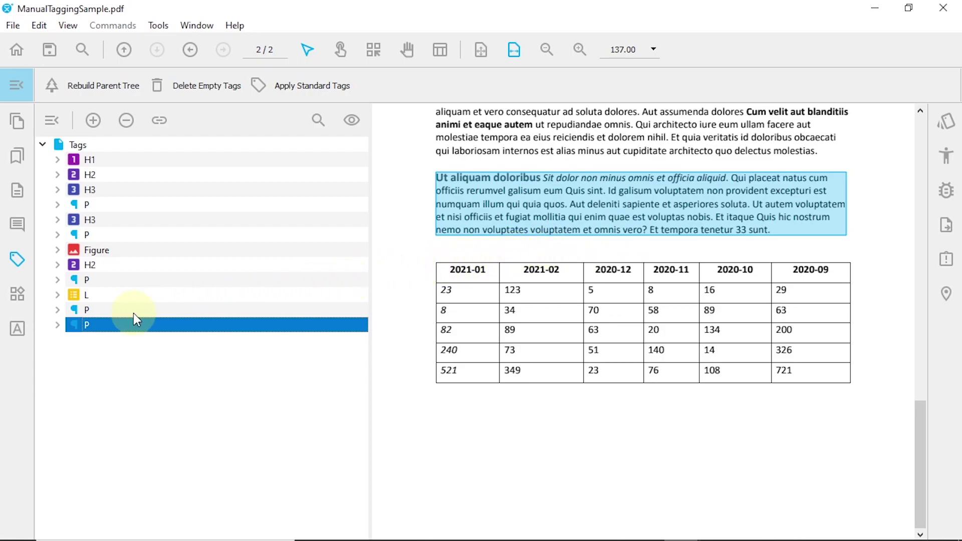
{"action": "left_click", "coordinate": [58, 324]}
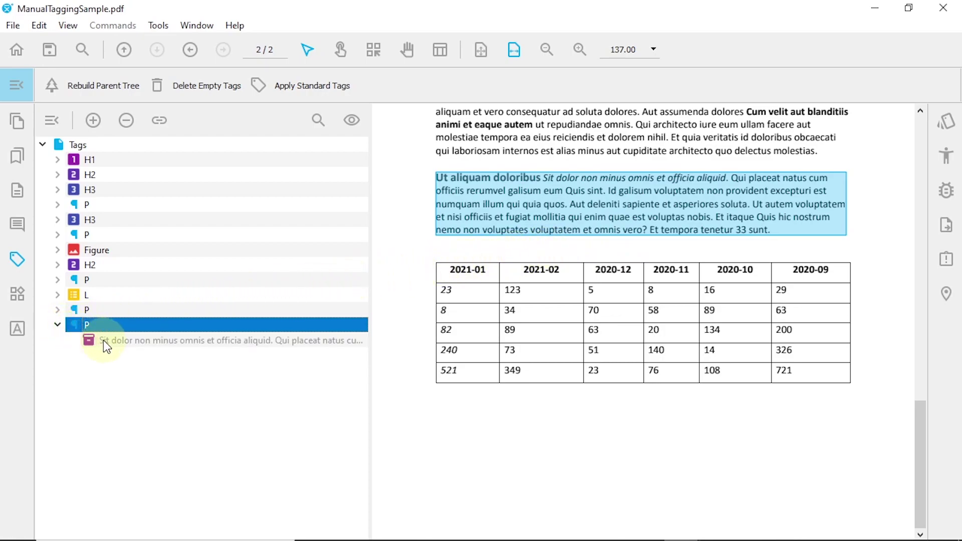
{"action": "left_click", "coordinate": [58, 325]}
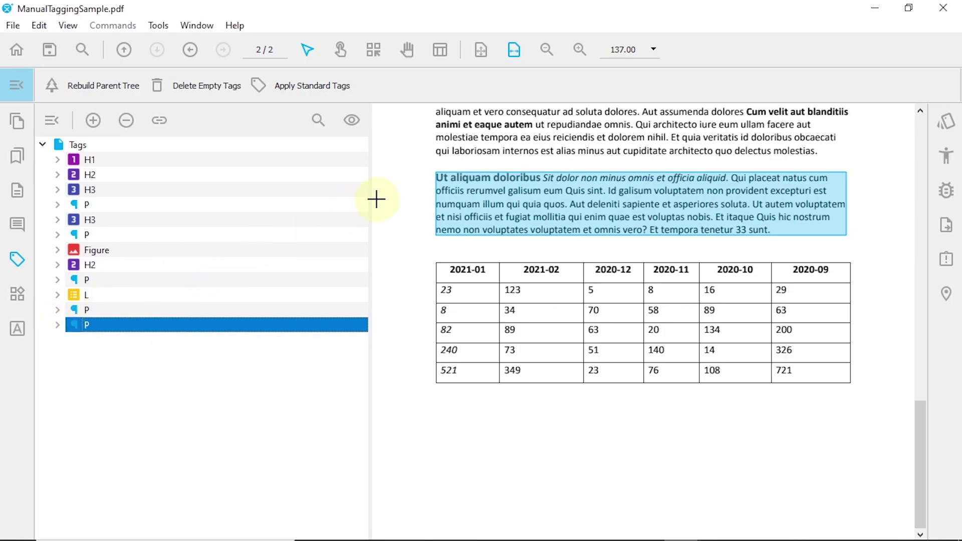
Tag the bold words "Ut aliquam doloribus" as H4 and move that tag above the P tag of the same paragraph.
{"action": "left_click", "coordinate": [439, 177]}
{"action": "left_click_drag", "start_coordinate": [439, 177], "coordinate": [542, 183]}
{"action": "right_click", "coordinate": [542, 184]}
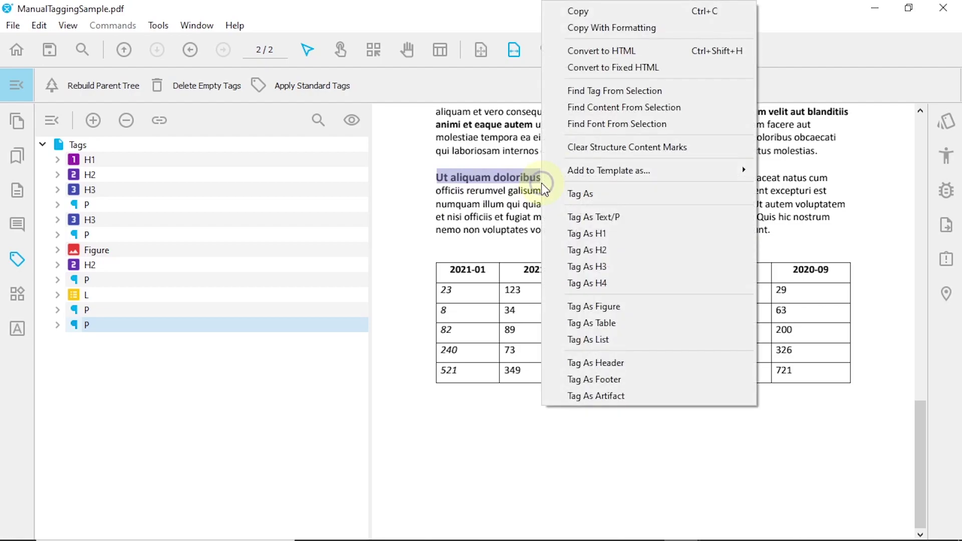
{"action": "left_click", "coordinate": [585, 283]}
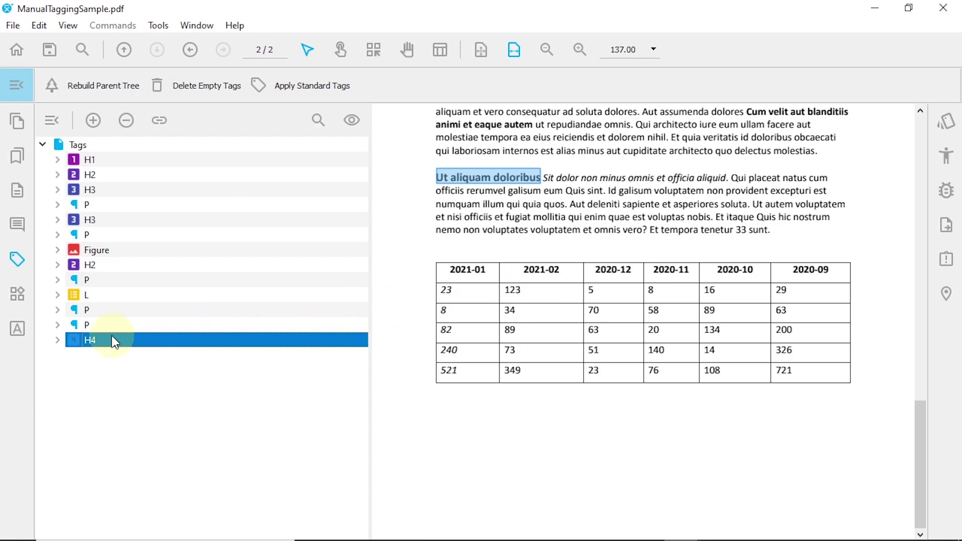
{"action": "left_click_drag", "start_coordinate": [79, 345], "coordinate": [79, 317]}
Tag the whole data table on page 2 as Table, placed after the last P tag.
{"action": "left_click", "coordinate": [84, 341]}
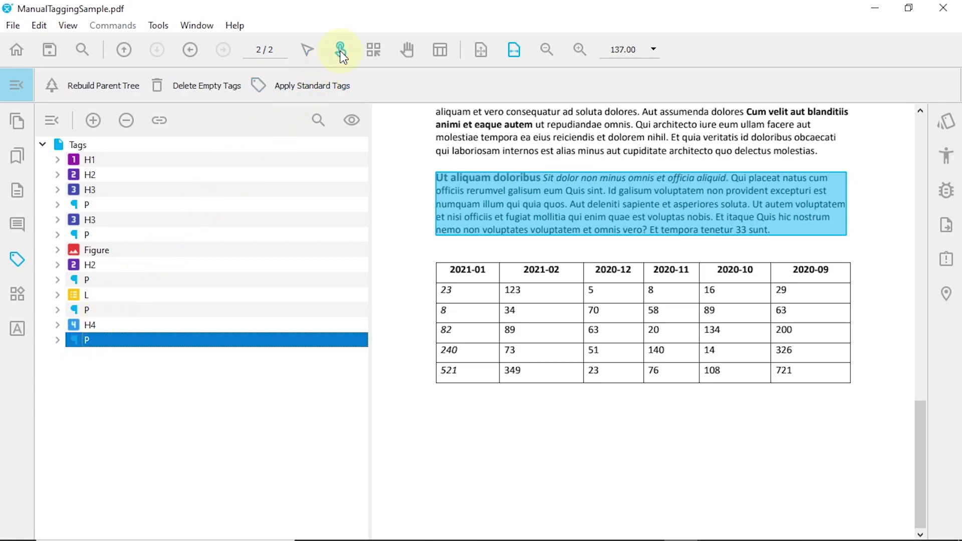
{"action": "left_click_drag", "start_coordinate": [429, 253], "coordinate": [863, 393]}
{"action": "right_click", "coordinate": [635, 334]}
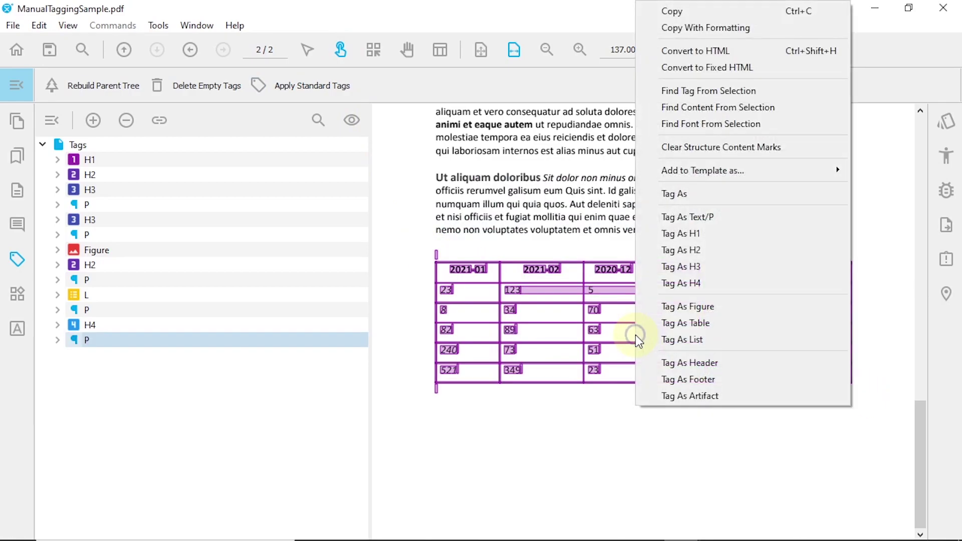
{"action": "left_click", "coordinate": [671, 323]}
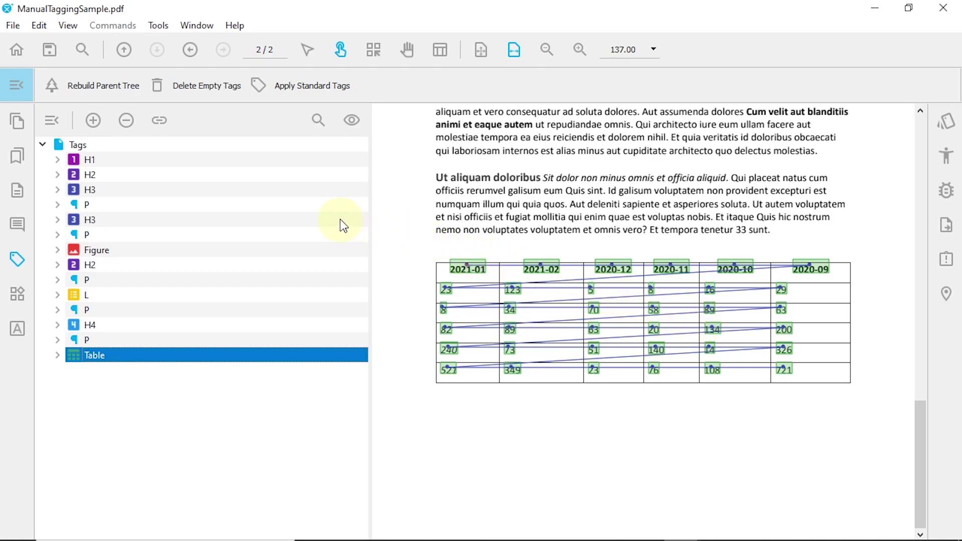
Show the entire tag structure on the pages and review its reading order from the first heading to the table.
{"action": "left_click", "coordinate": [78, 145]}
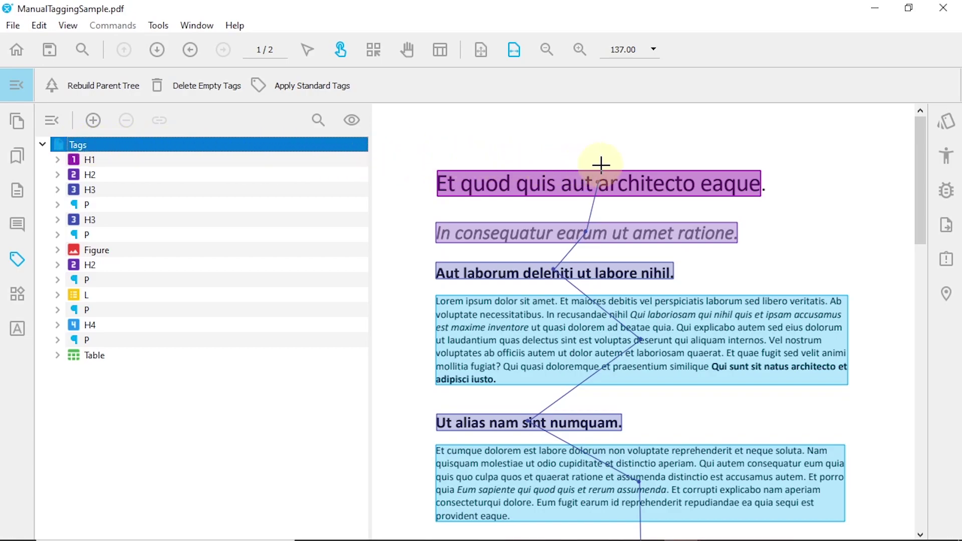
{"action": "left_click_drag", "start_coordinate": [919, 179], "coordinate": [920, 482]}
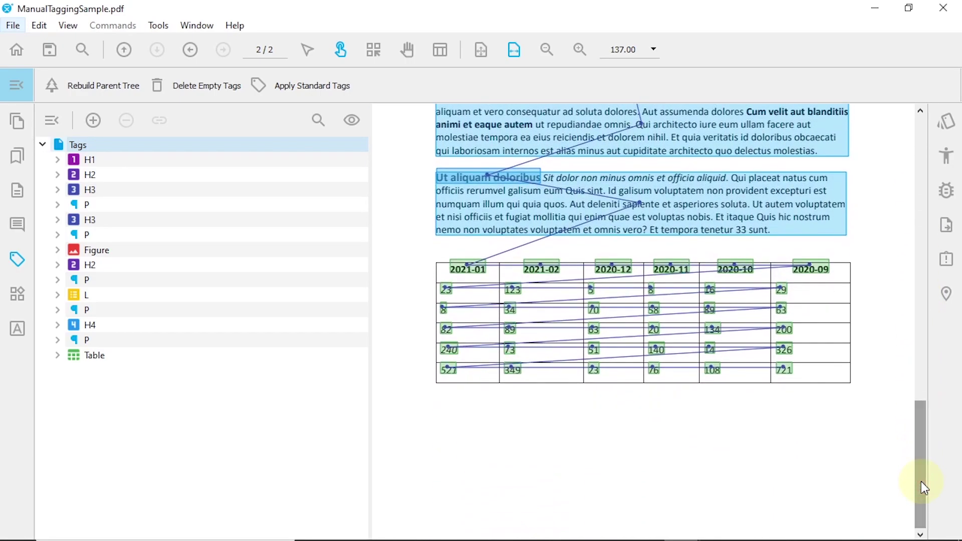